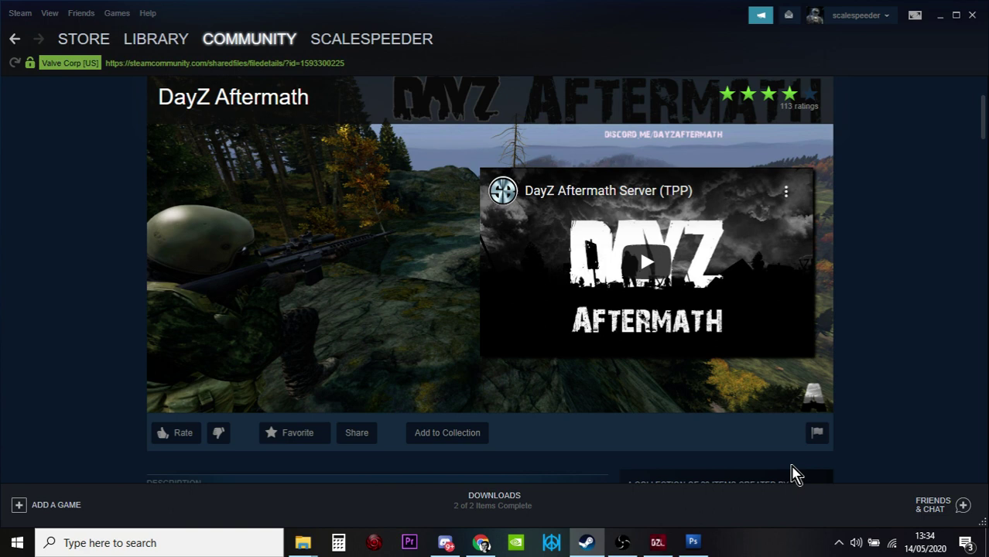
# Step: Examine the DayZ Aftermath workshop collection, including its description, the subscribe-to-all option and the full list of mods
pyautogui.scroll(-5, 473, 352)
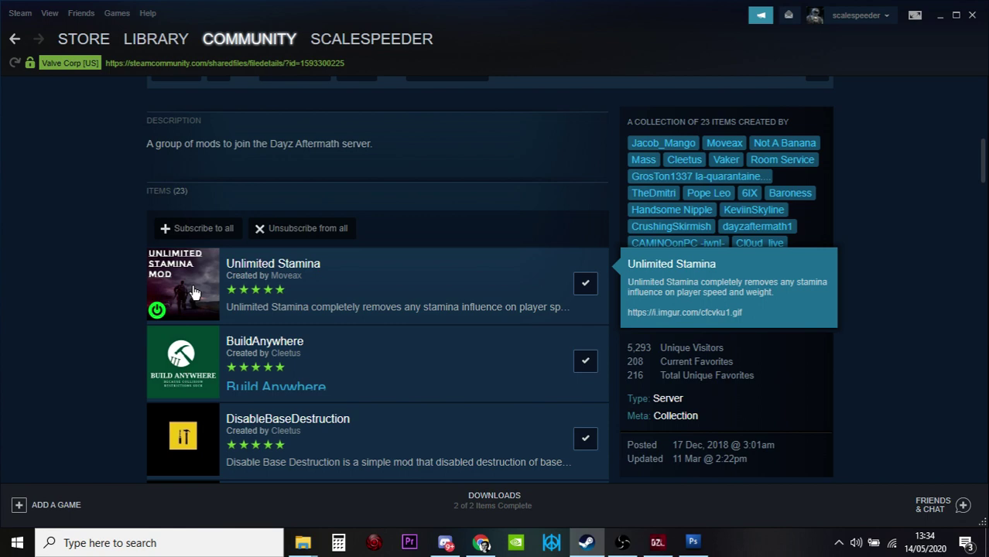
pyautogui.scroll(3, 249, 271)
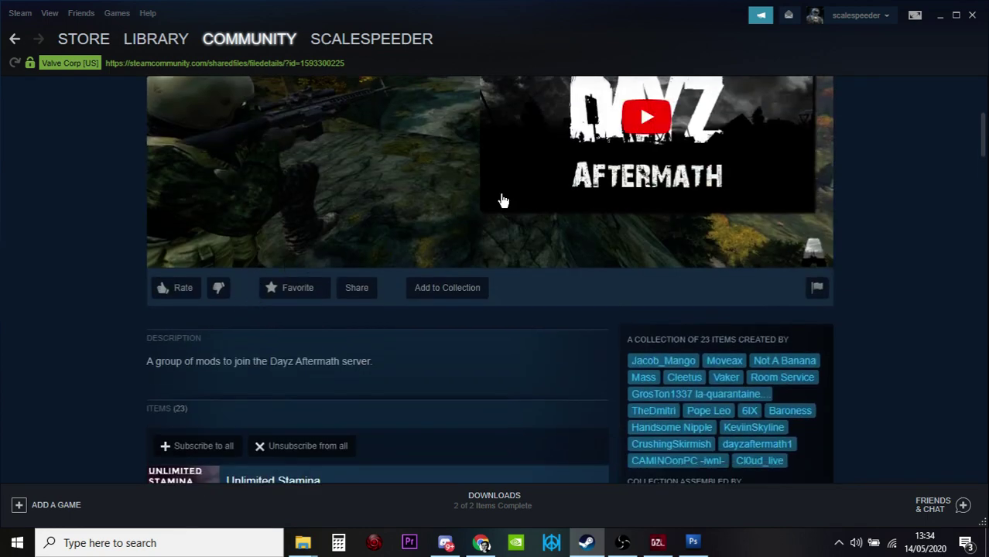
pyautogui.scroll(4, 514, 201)
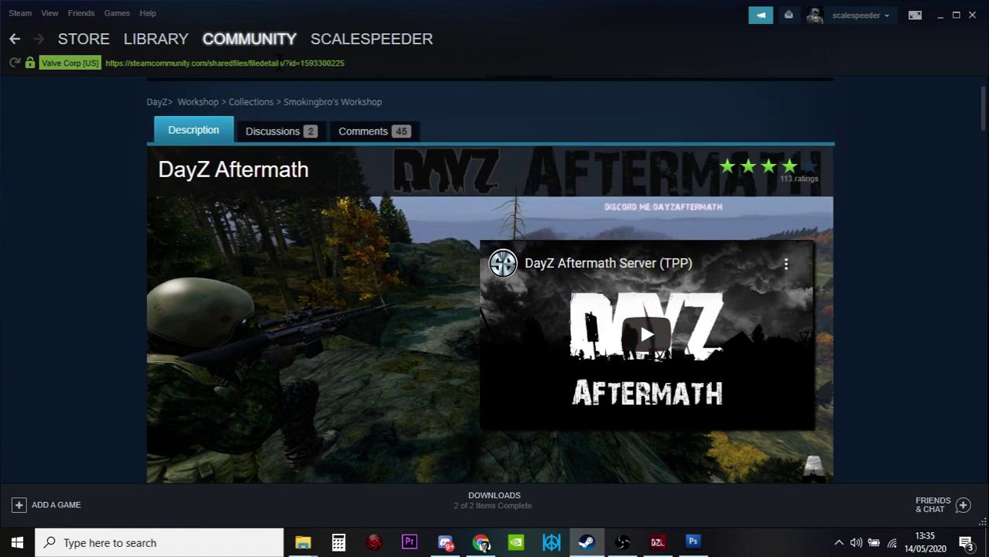
pyautogui.moveTo(253, 51)
pyautogui.scroll(-3, 159, 236)
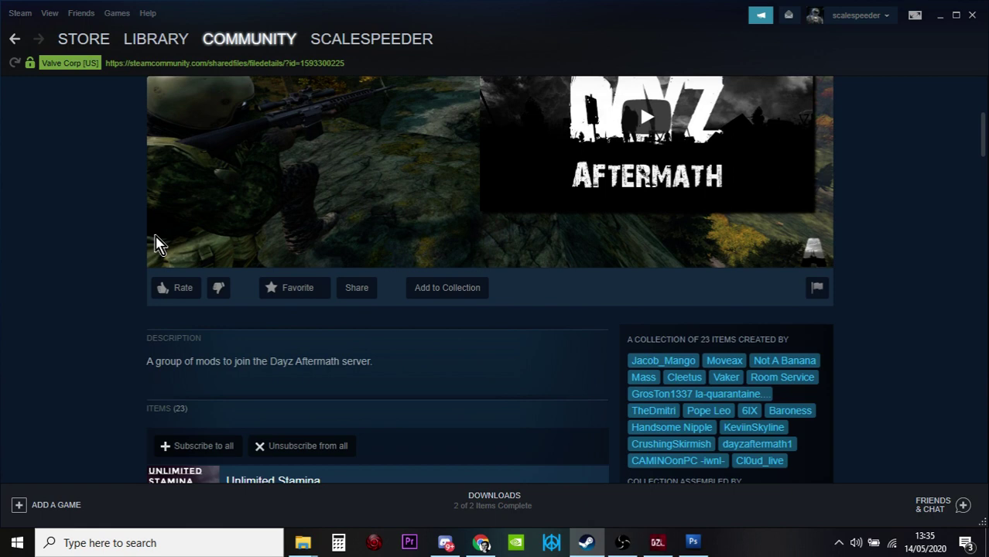
pyautogui.scroll(-5, 155, 244)
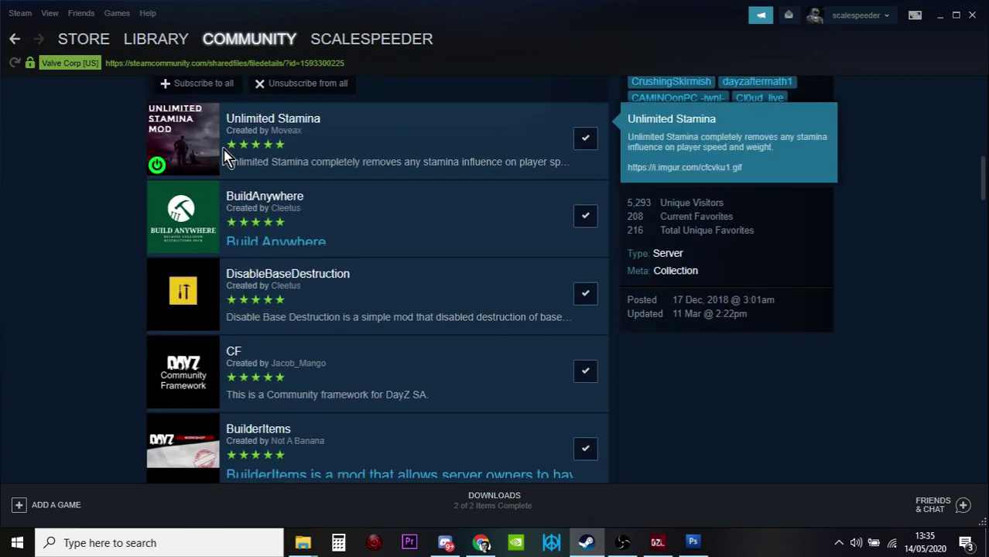
pyautogui.scroll(-2, 221, 203)
pyautogui.scroll(-9, 218, 207)
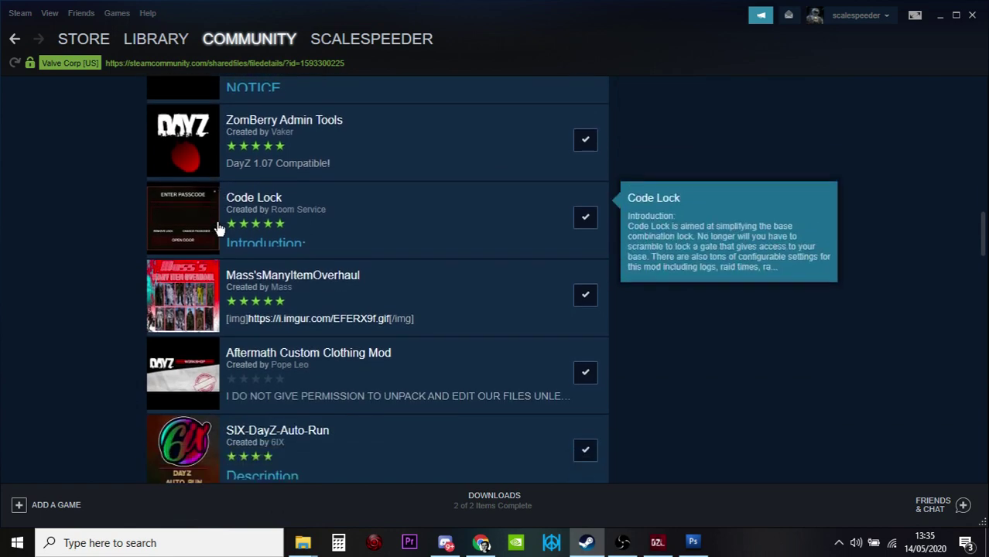
pyautogui.scroll(-6, 215, 244)
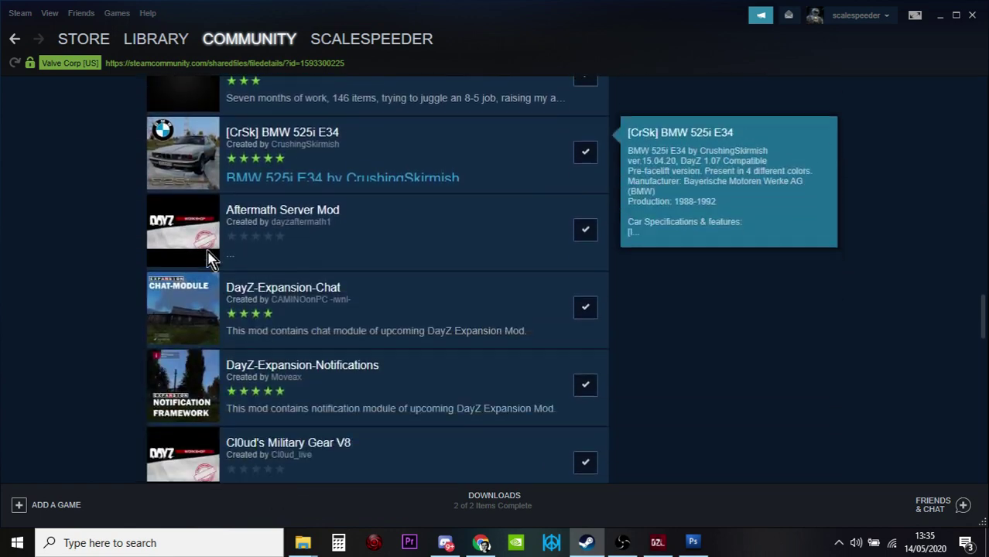
pyautogui.scroll(-4, 205, 275)
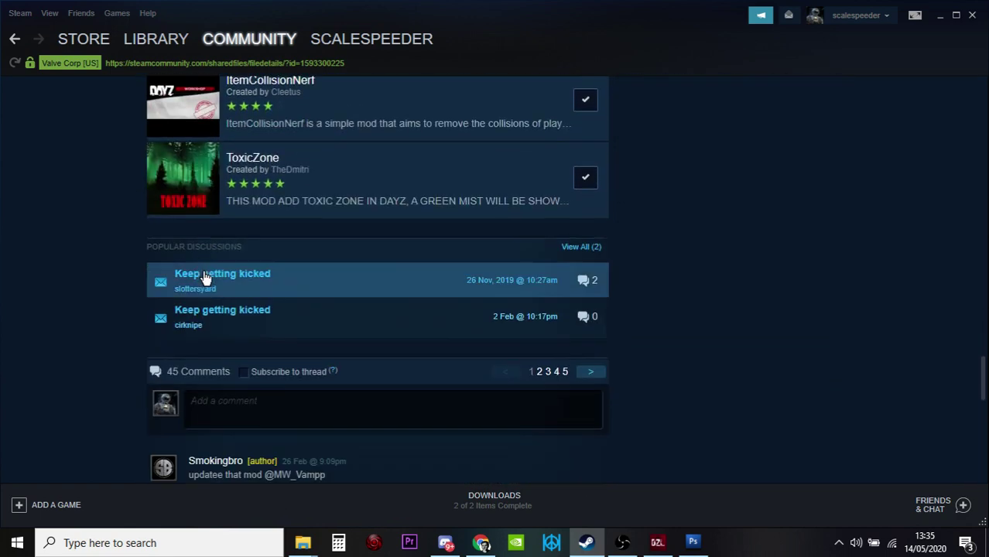
pyautogui.scroll(15, 205, 278)
pyautogui.scroll(10, 210, 282)
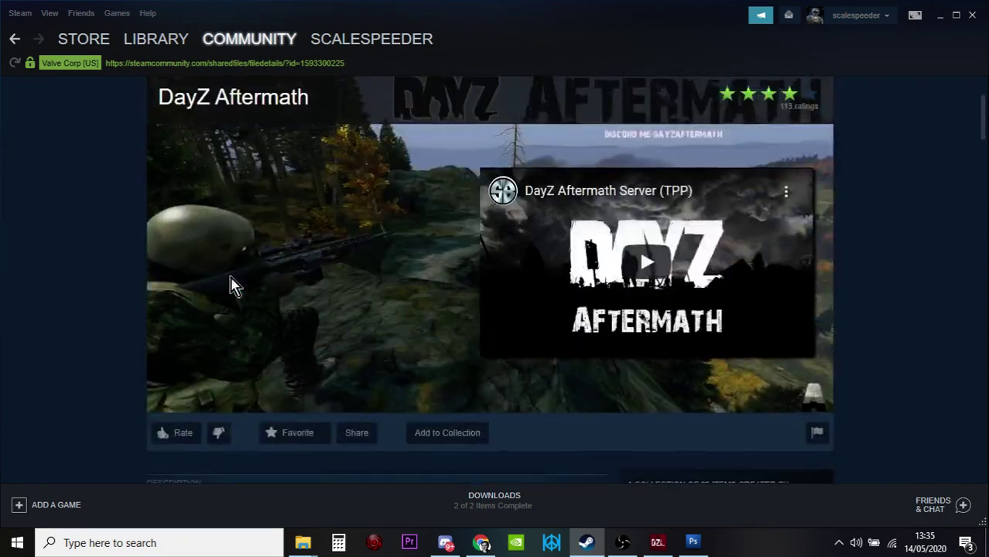
pyautogui.scroll(-4, 289, 293)
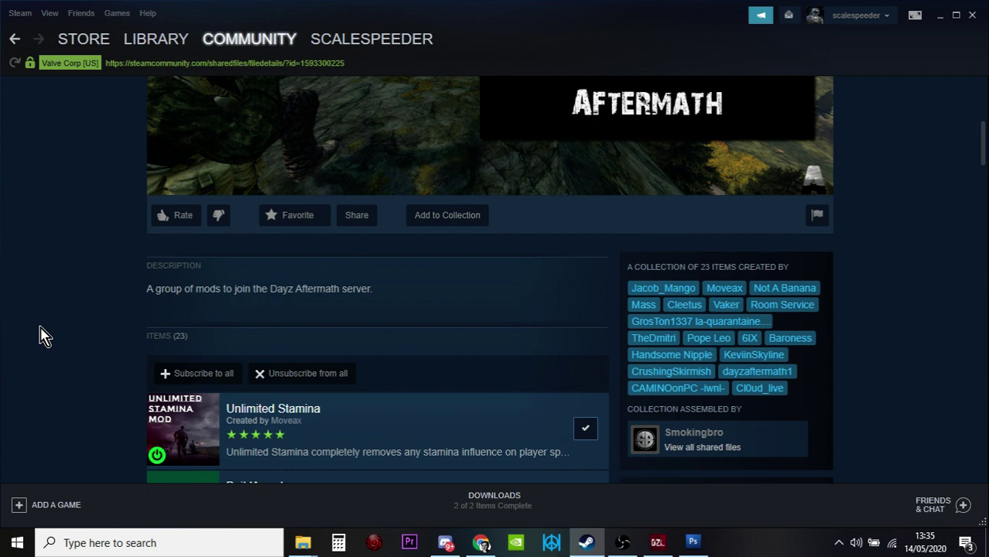
pyautogui.scroll(4, 42, 335)
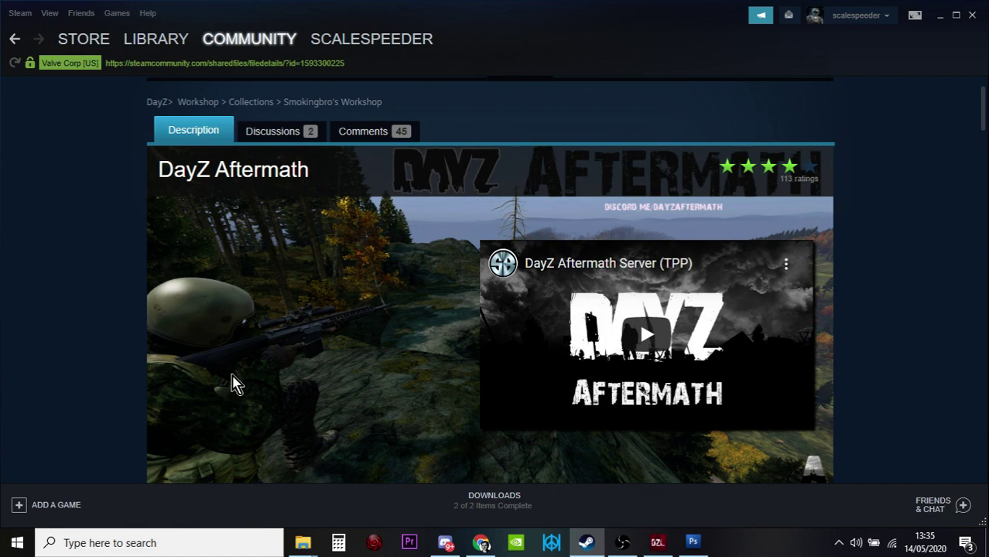
pyautogui.scroll(-10, 298, 342)
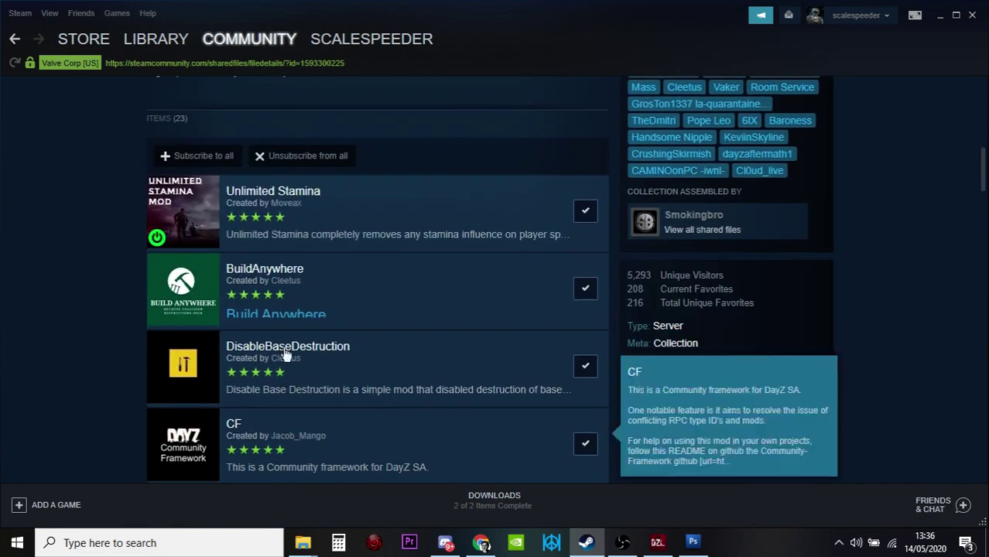
pyautogui.scroll(10, 89, 353)
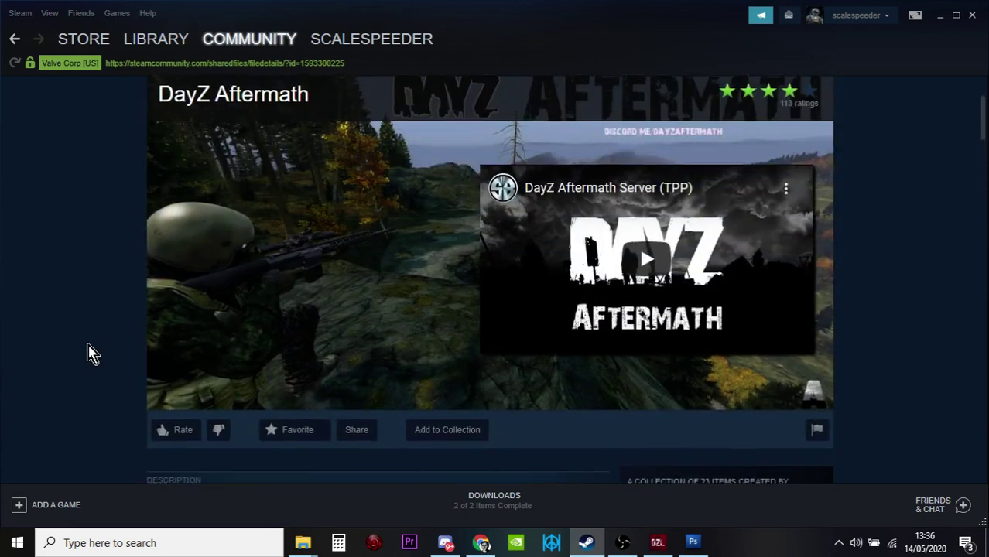
pyautogui.scroll(1, 89, 353)
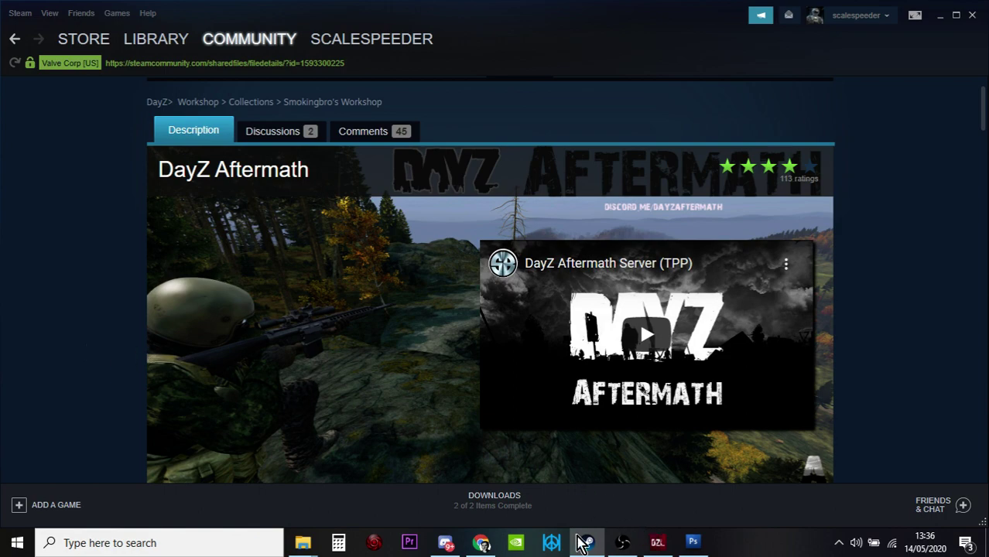
# Step: View the DayZSA Launcher website in Chrome, switch to DZSA Launcher and filter its mods by "scalespeeder"
pyautogui.click(482, 543)
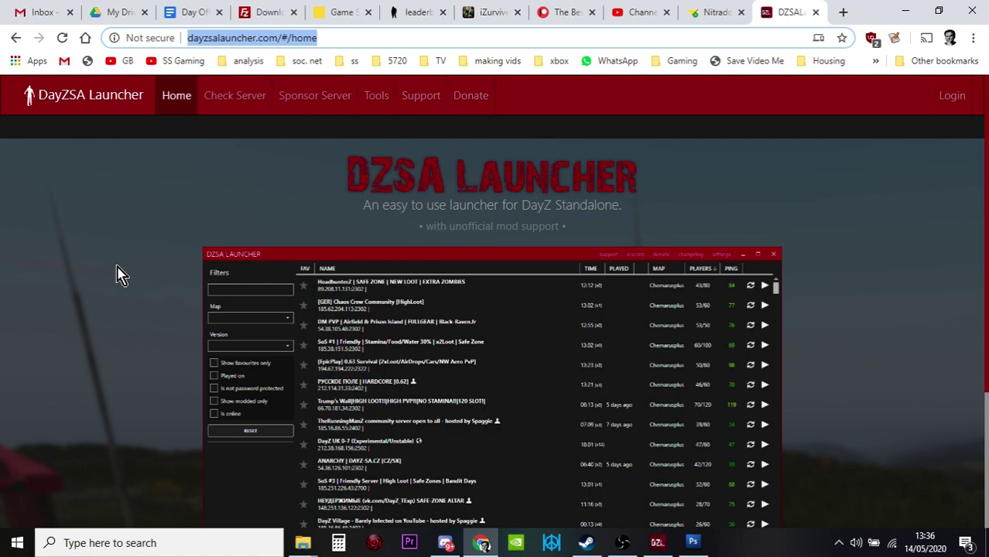
pyautogui.click(669, 546)
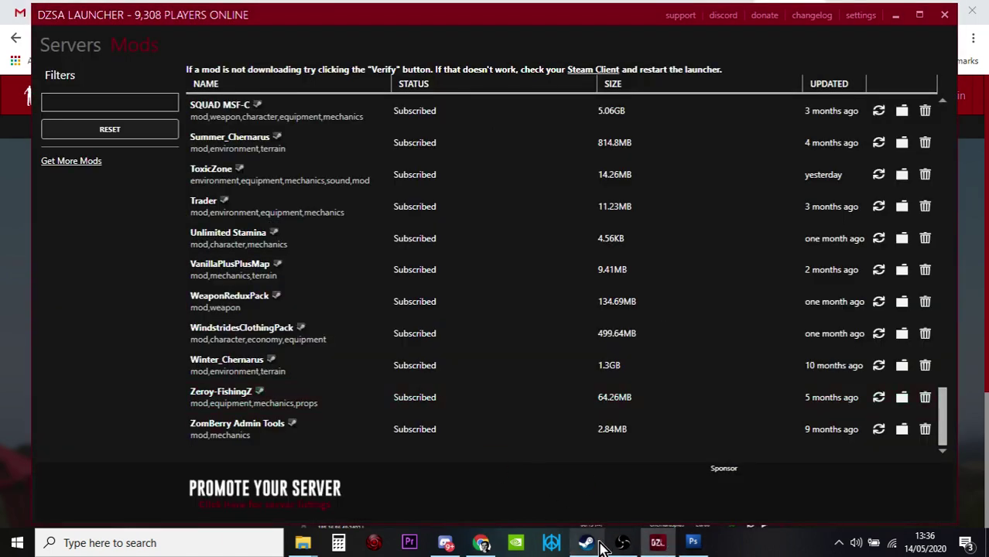
pyautogui.moveTo(596, 548)
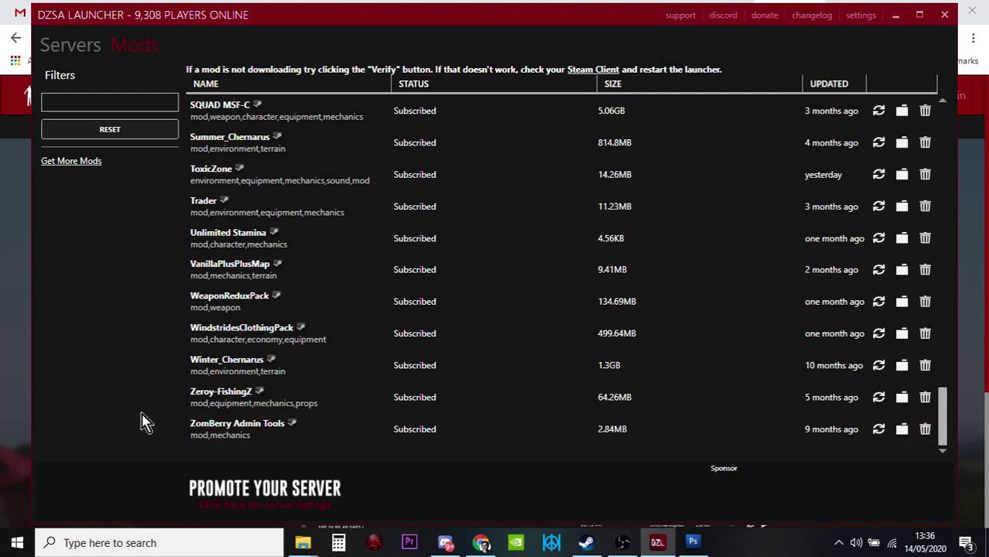
pyautogui.click(128, 102)
pyautogui.write('sx')
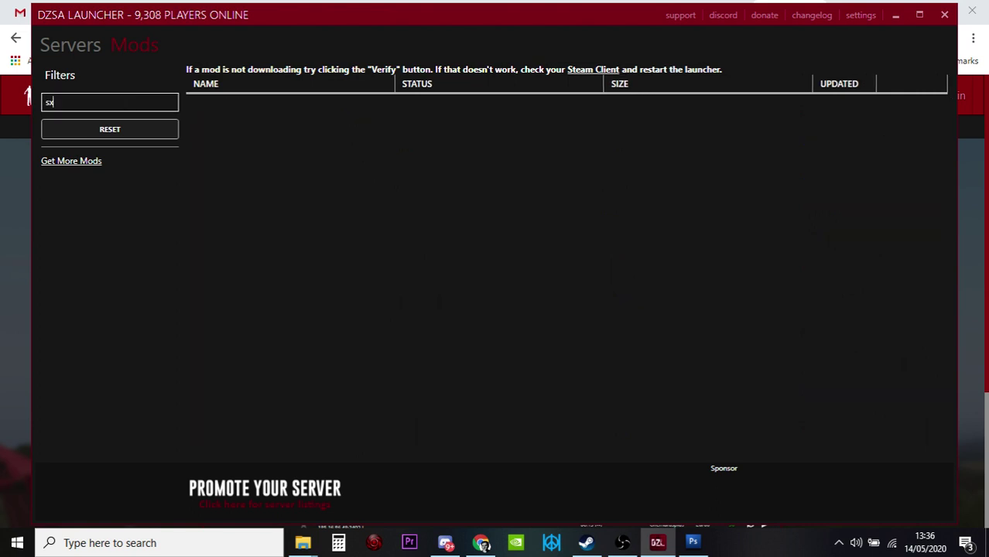
pyautogui.press('BackSpace')
pyautogui.write('c')
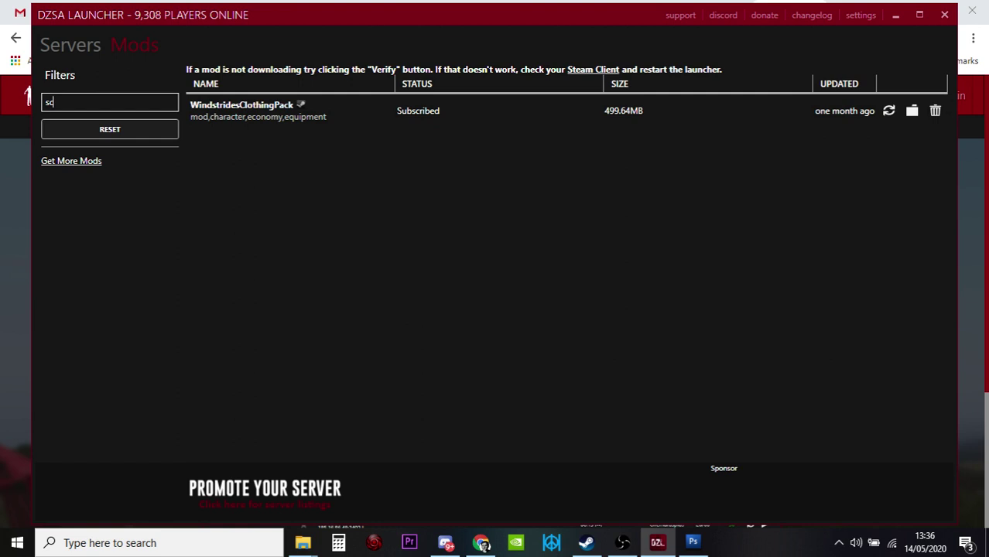
pyautogui.write('ales')
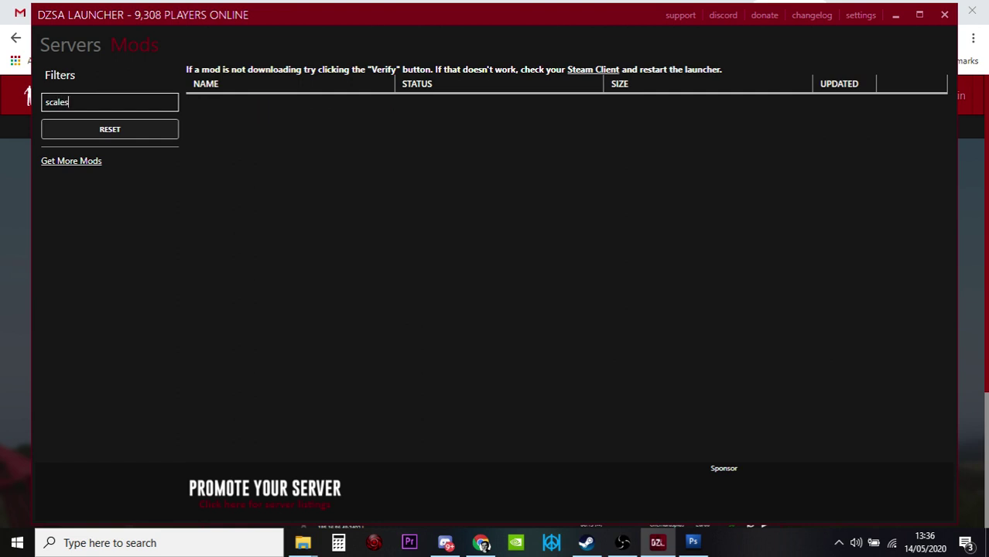
pyautogui.write('peeder')
# Step: Show the server list and replace its name filter with "scalespeeder" to find the matching server
pyautogui.click(43, 46)
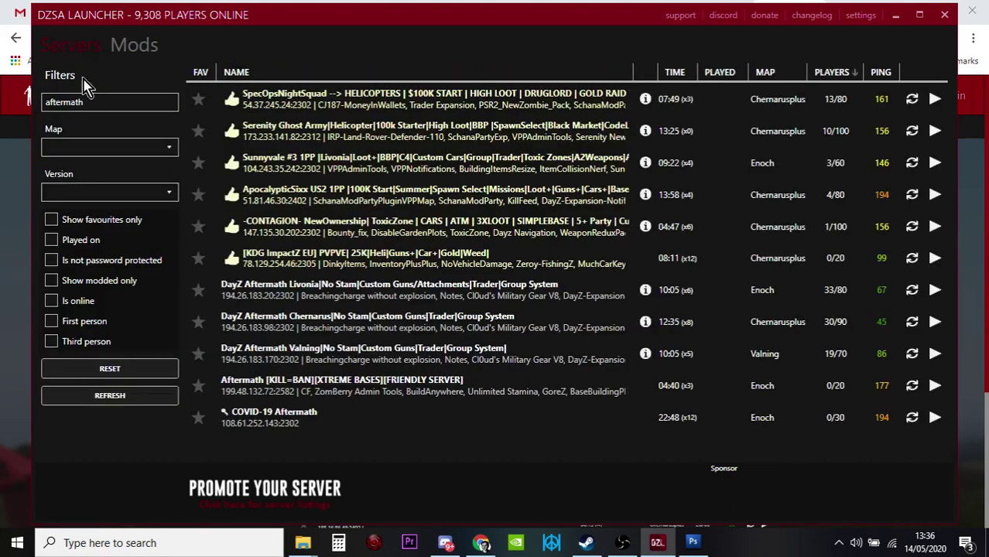
pyautogui.doubleClick(43, 108)
pyautogui.press('BackSpace')
pyautogui.write('sca')
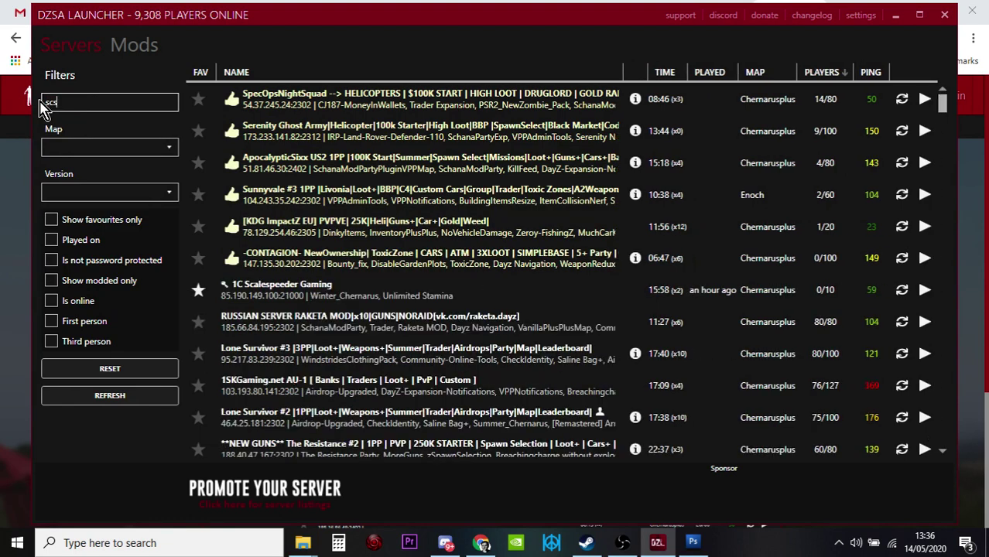
pyautogui.write('lesp')
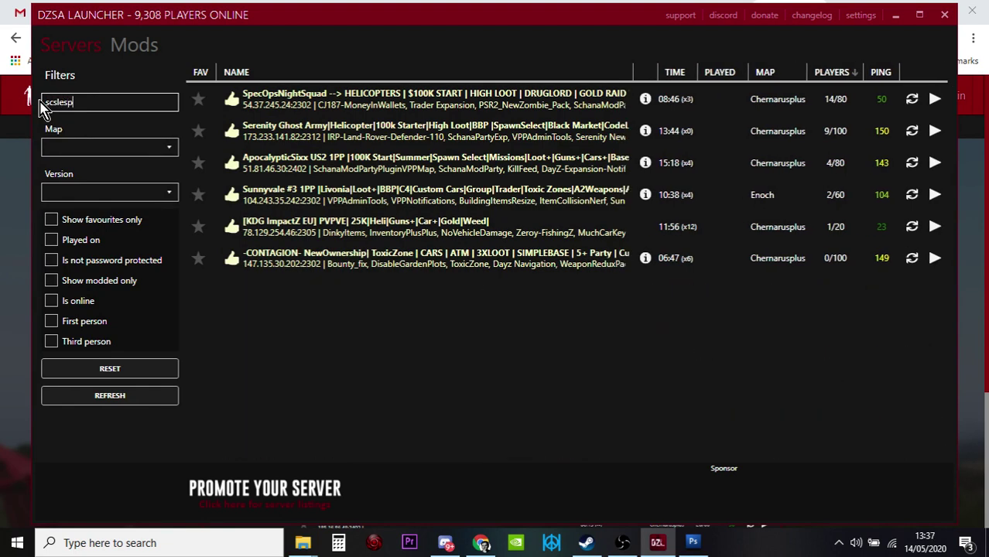
pyautogui.write('eeder')
pyautogui.click(59, 102)
pyautogui.press('BackSpace')
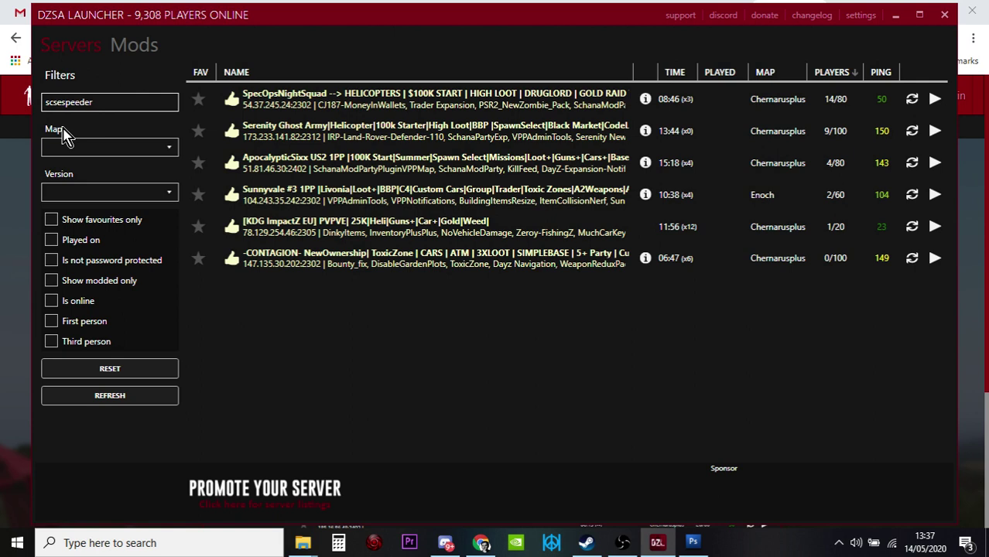
pyautogui.press('Right')
pyautogui.press('BackSpace')
pyautogui.press('BackSpace')
pyautogui.write('ale')
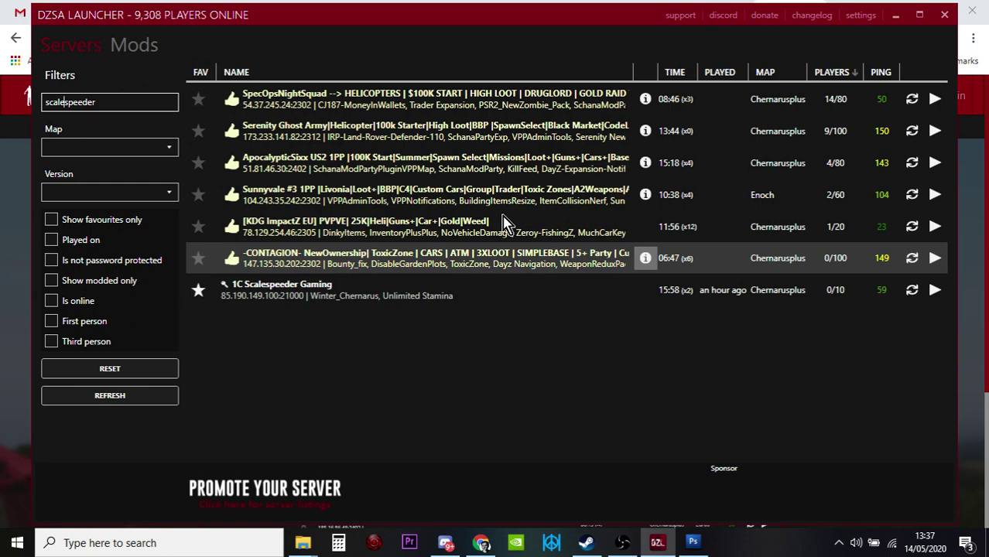
# Step: Replace the server name filter with "apex"
pyautogui.doubleClick(104, 101)
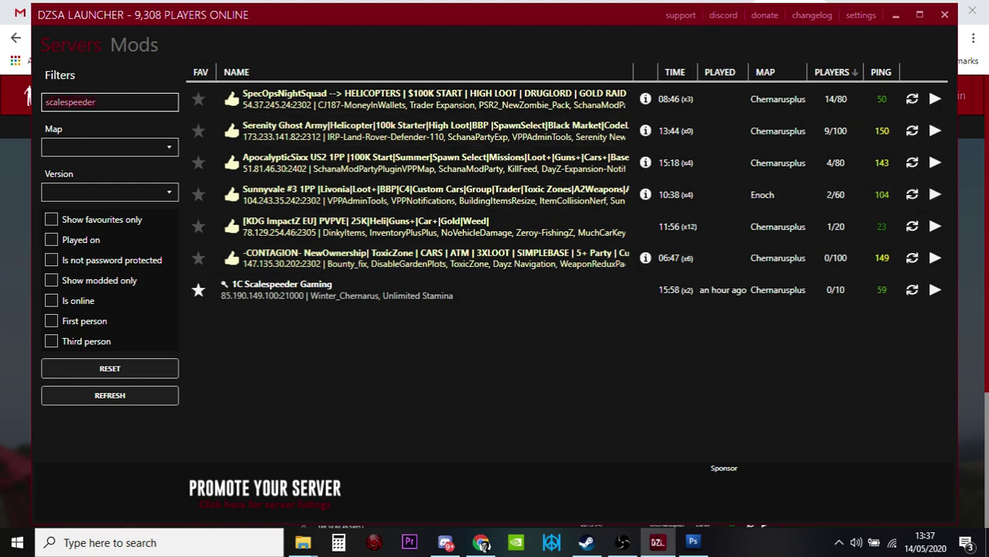
pyautogui.write('ap')
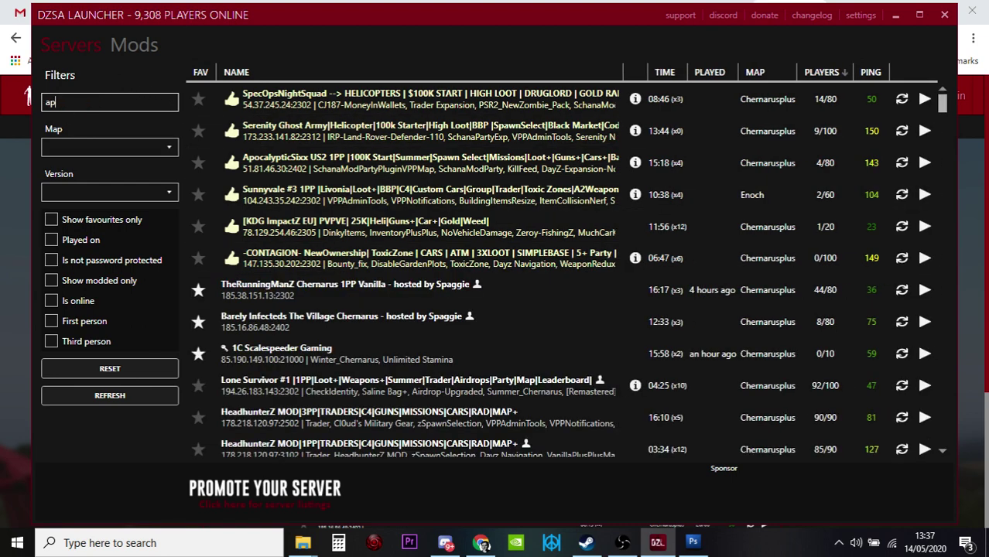
pyautogui.write('ex')
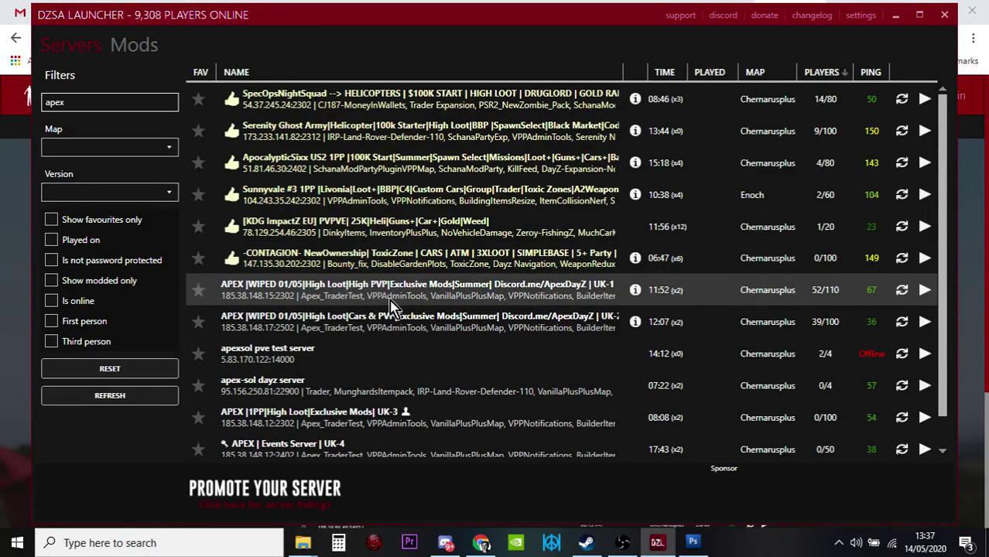
# Step: Join the APEX High Loot High PVP UK-1 server and agree to fix its missing mods
pyautogui.click(923, 291)
pyautogui.click(809, 318)
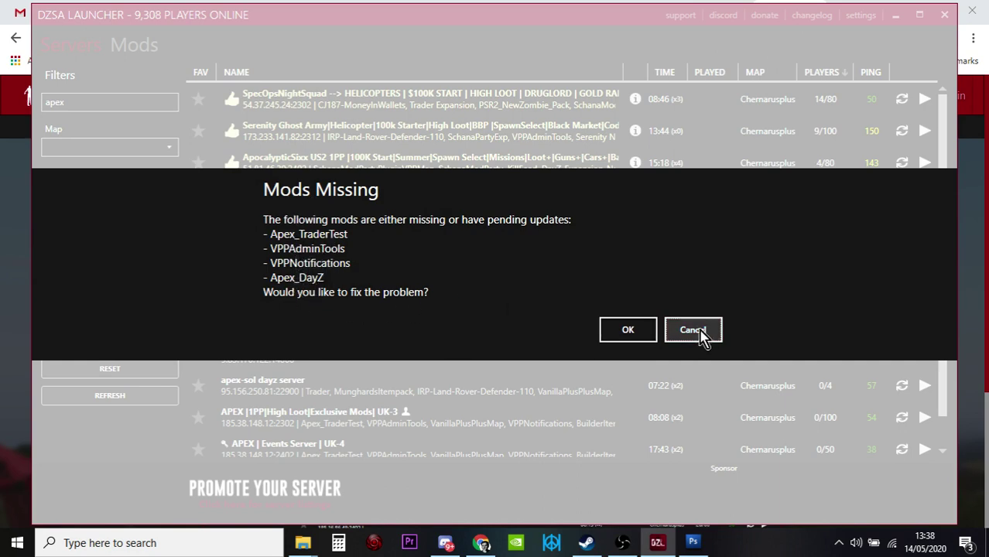
pyautogui.click(629, 330)
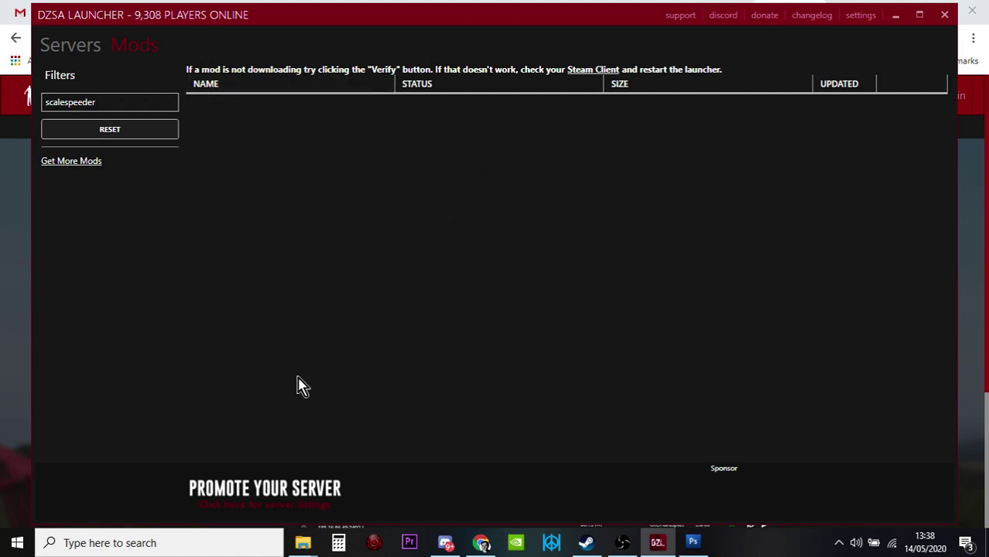
# Step: Switch to Steam to check the mod download's progress
pyautogui.click(585, 543)
pyautogui.scroll(-5, 597, 457)
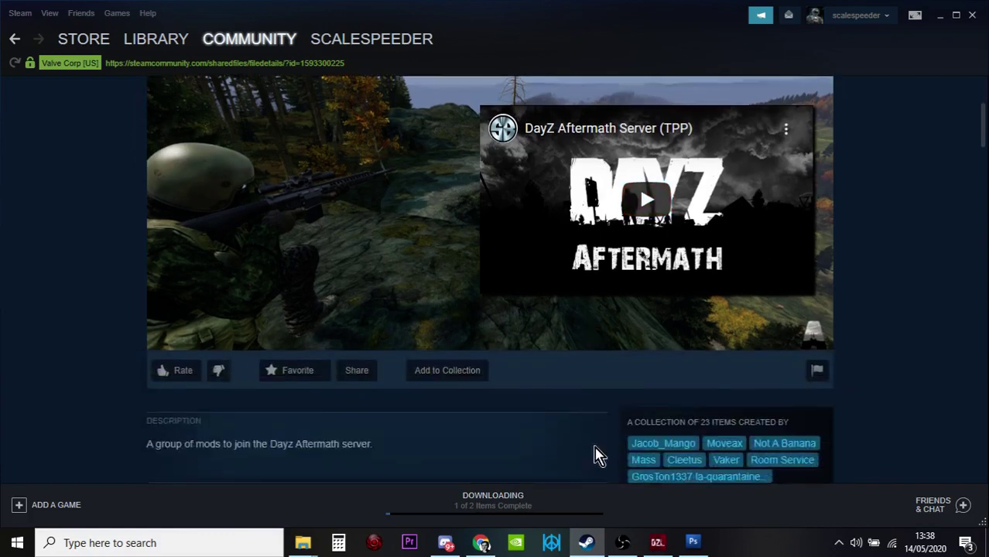
pyautogui.scroll(-4, 614, 489)
# Step: Return to the server list in DZSA Launcher and bring up the DayZSA Launcher website in Chrome
pyautogui.click(657, 543)
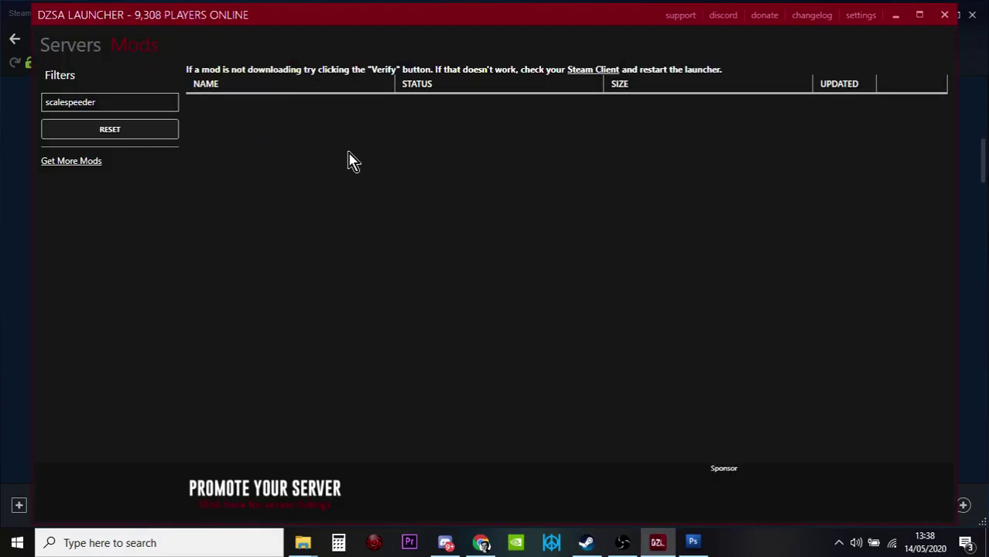
pyautogui.click(72, 47)
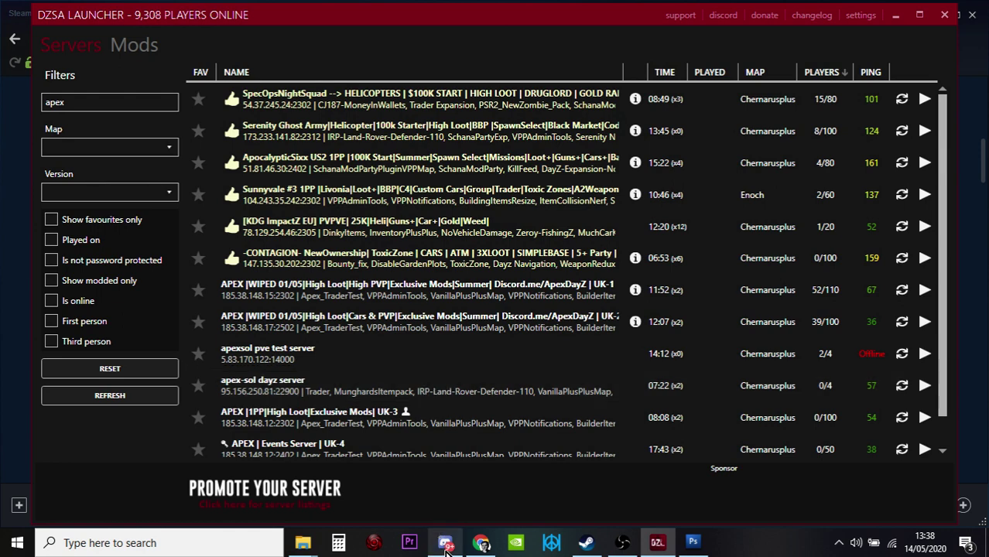
pyautogui.click(481, 542)
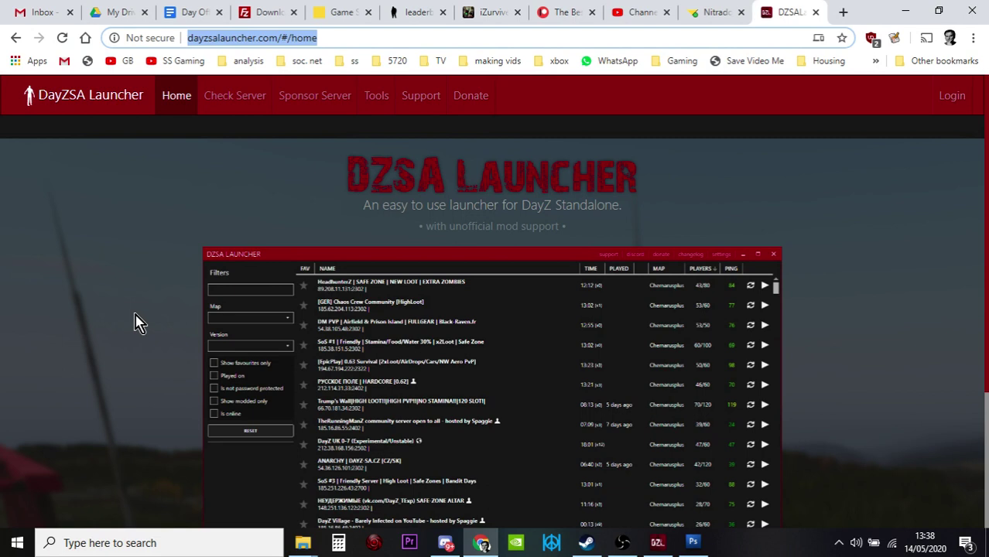